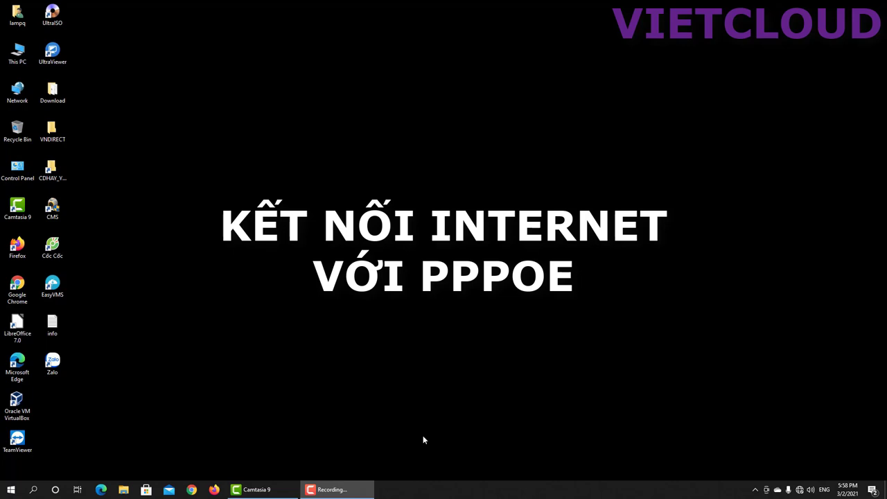
Run ipconfig in Command Prompt (IPv4 192.168.0.100, gateway 192.168.0.1), then close the console.
right_click(10, 489)
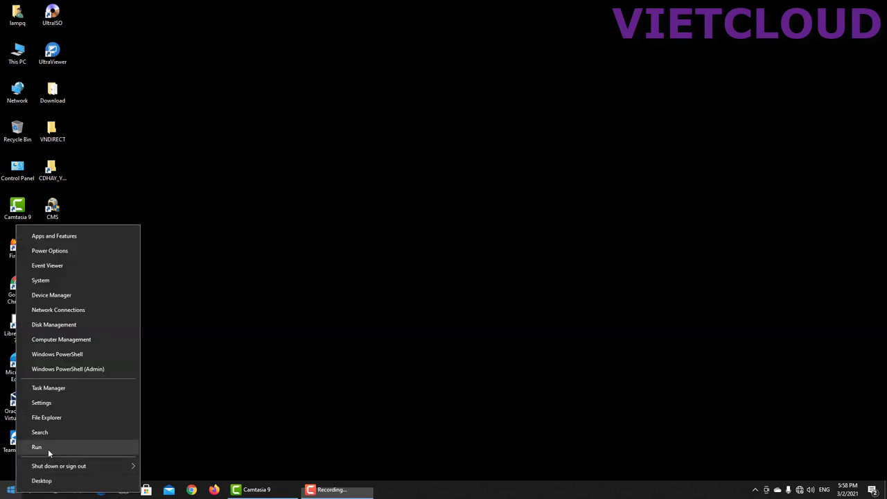
click(48, 449)
key(Return)
text(i)
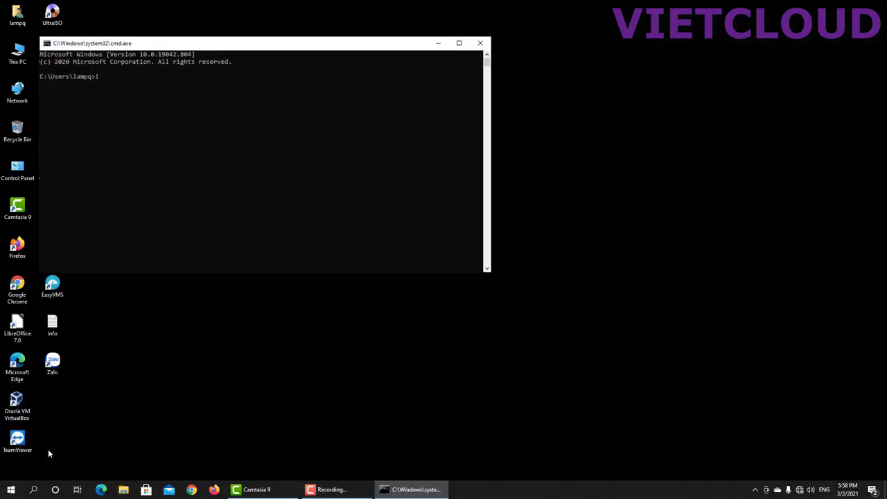
text(pconfig)
key(Return)
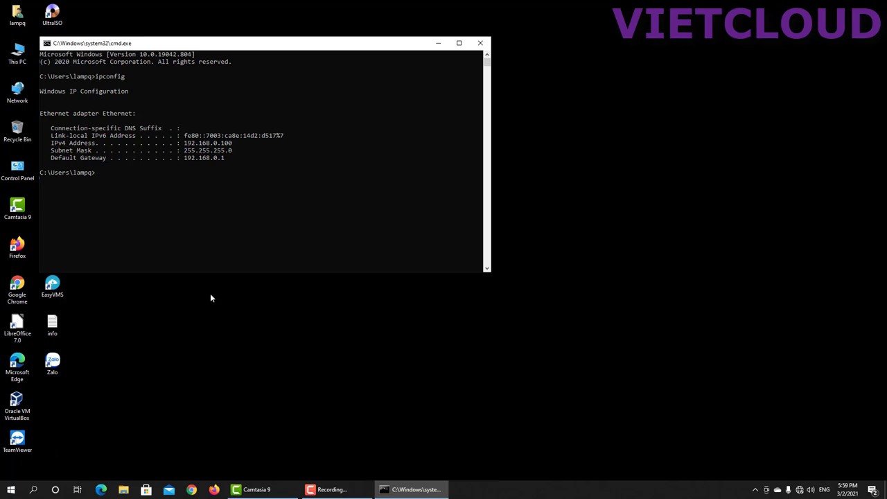
click(479, 43)
Start Firefox, dismiss the default-browser prompt, load 192.168.0.1 and log in to the TL-WR841N admin.
click(214, 490)
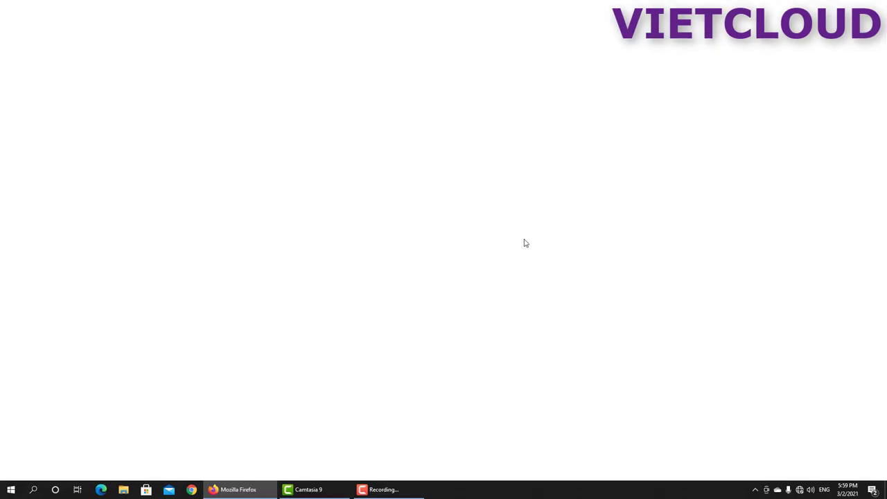
click(511, 258)
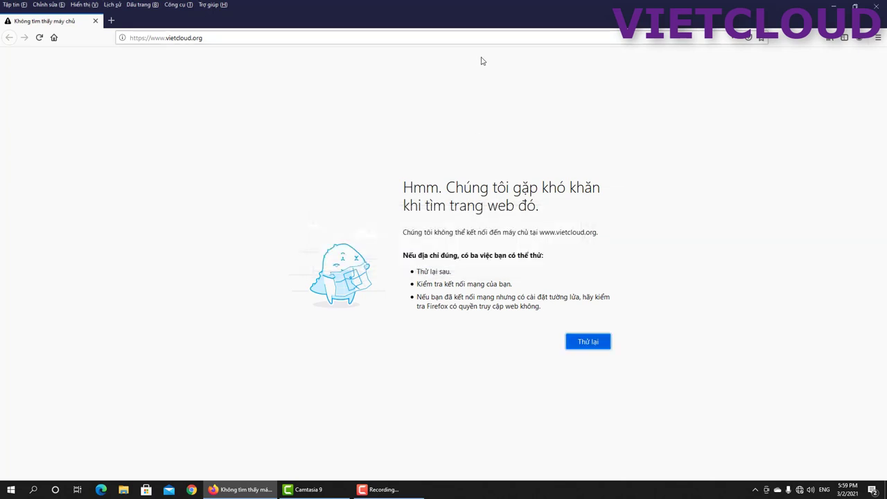
click(480, 35)
text(192.)
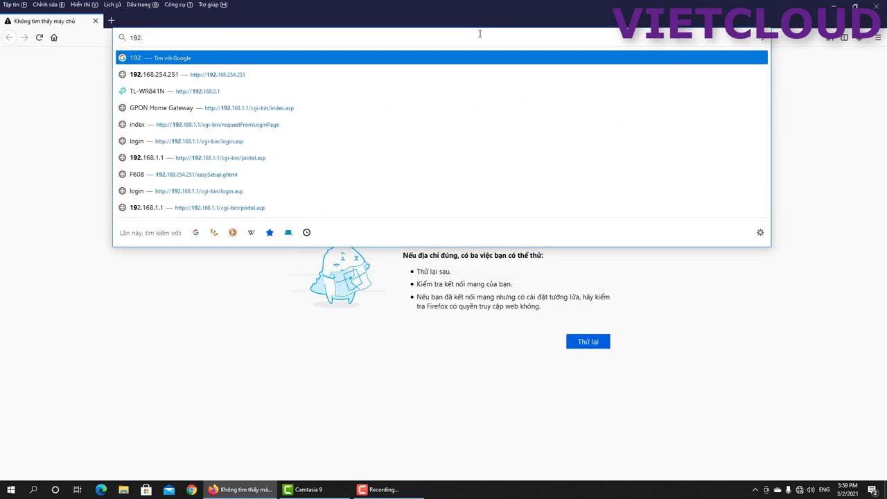
text(168.0.1)
key(Return)
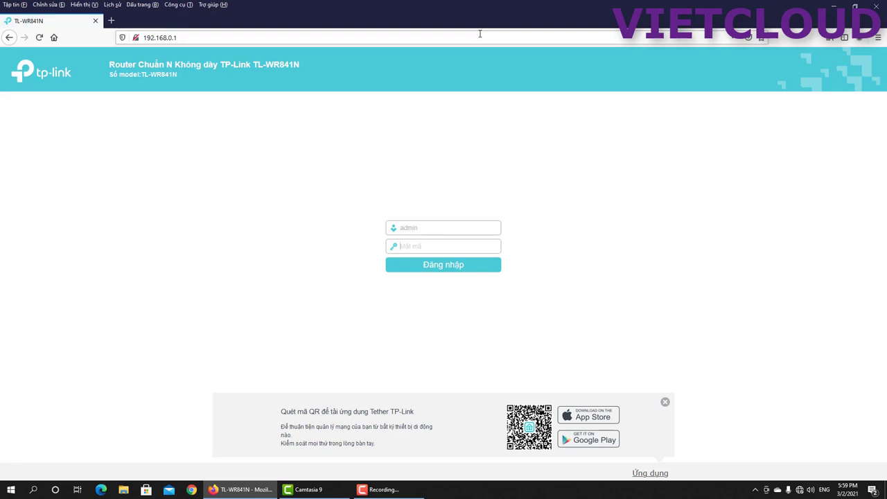
key(Return)
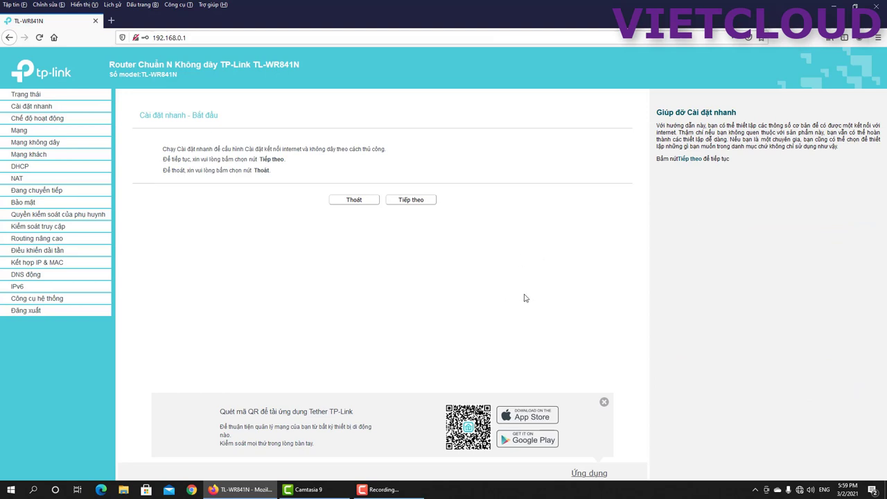
On the Mạng > WAN page, set Loại kết nối to PPPoE, revealing empty PPP username and password fields.
click(20, 130)
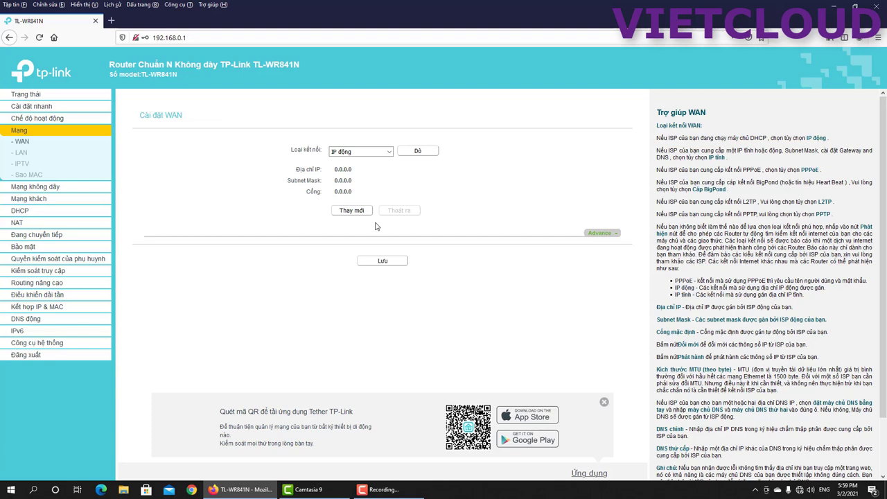
click(389, 152)
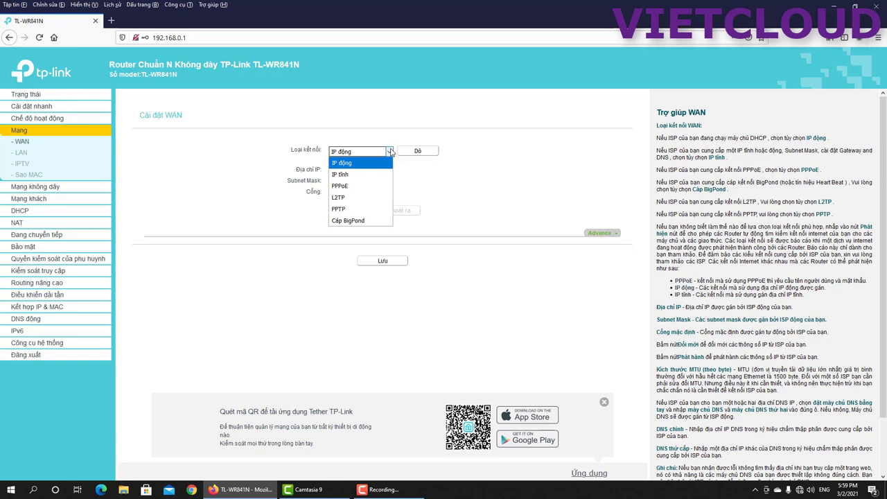
click(356, 191)
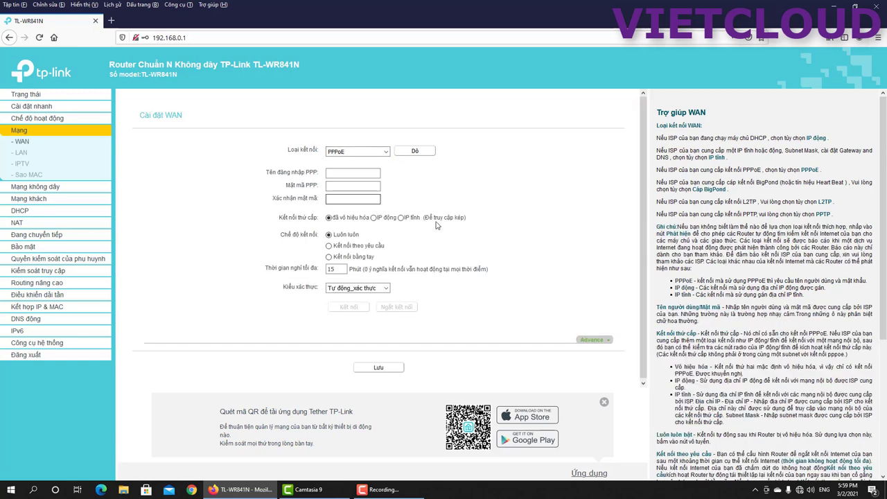
click(350, 173)
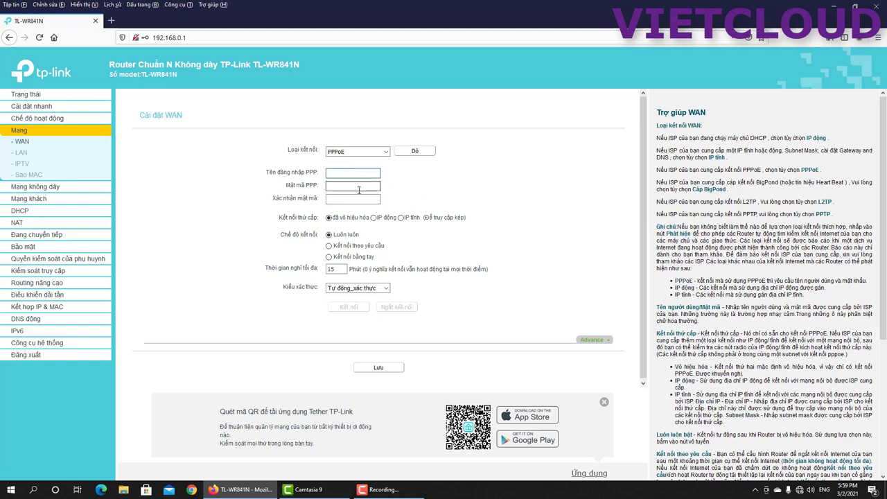
click(354, 186)
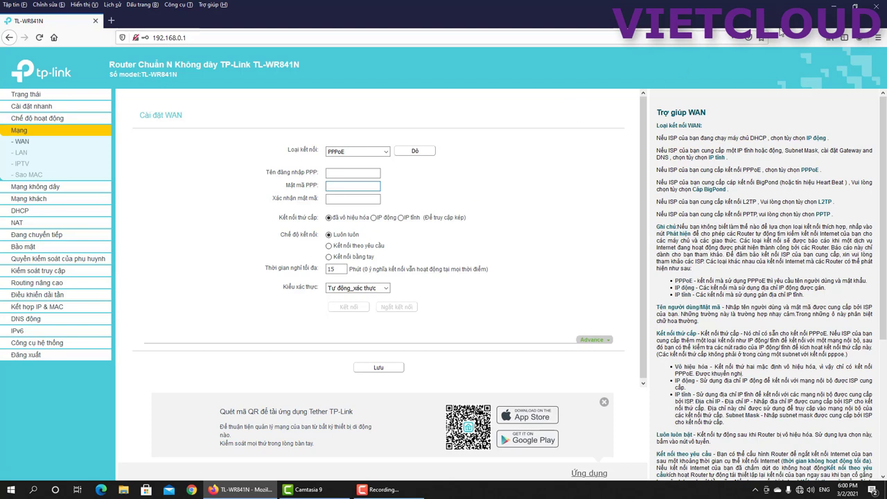
Copy the ISP username from info.txt into the Tên đăng nhập PPP field.
click(834, 8)
double_click(53, 325)
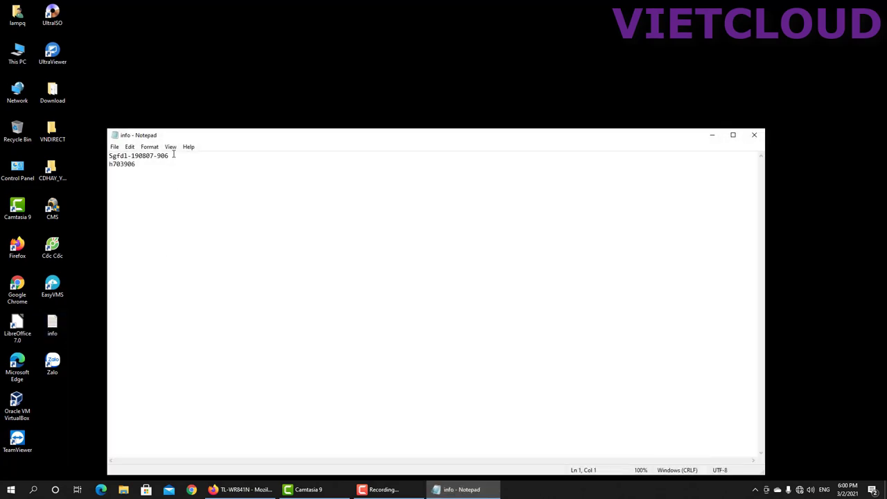
triple_click(147, 156)
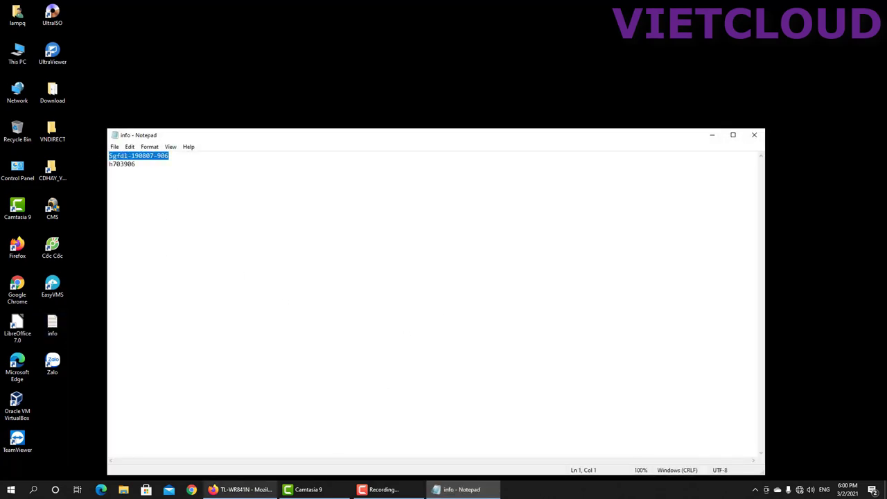
click(239, 489)
click(341, 173)
text(Sgfdl-190807-906)
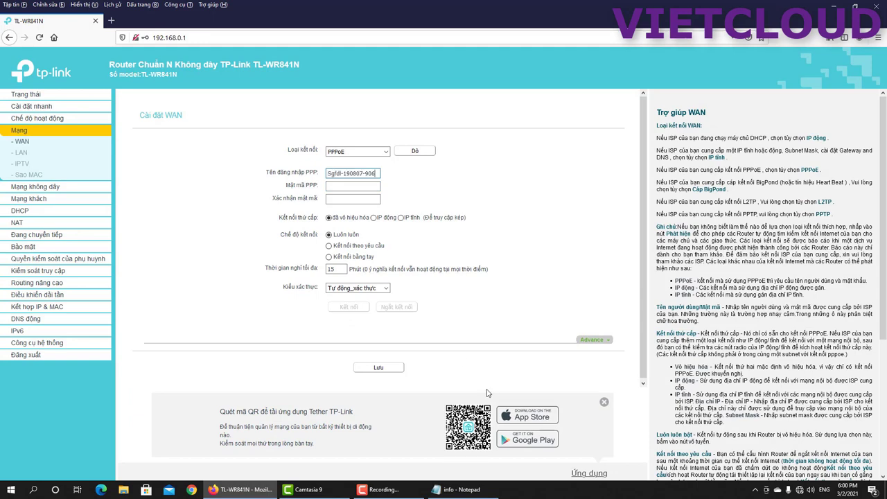
Copy the ISP password from info.txt into both Mật mã PPP and Xác nhận mật mã.
click(447, 489)
key(Down)
key(shift+End)
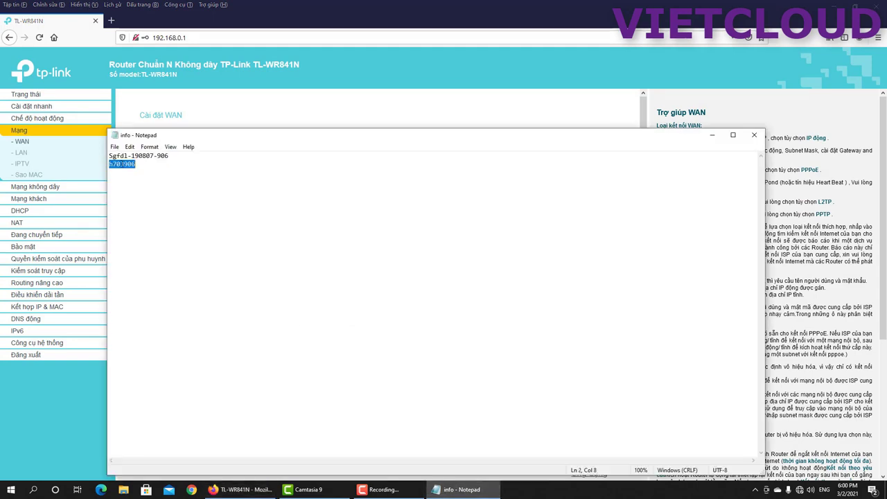
click(239, 489)
click(340, 187)
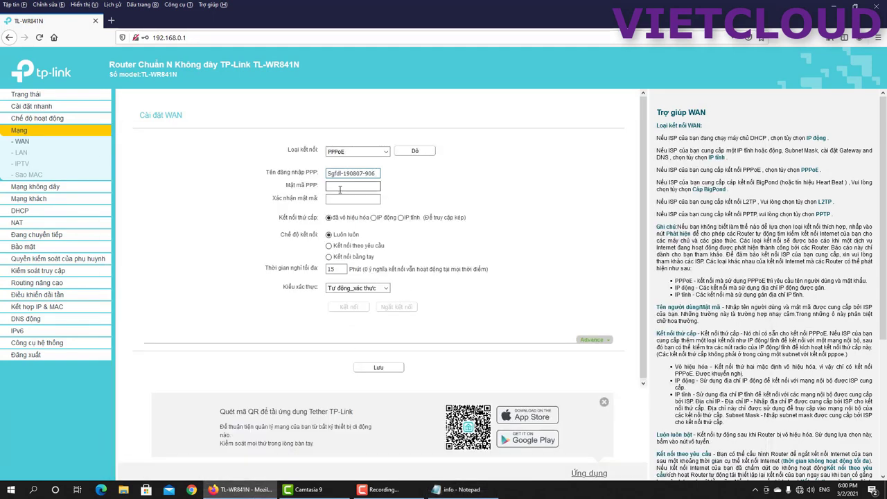
key(ctrl+v)
click(340, 199)
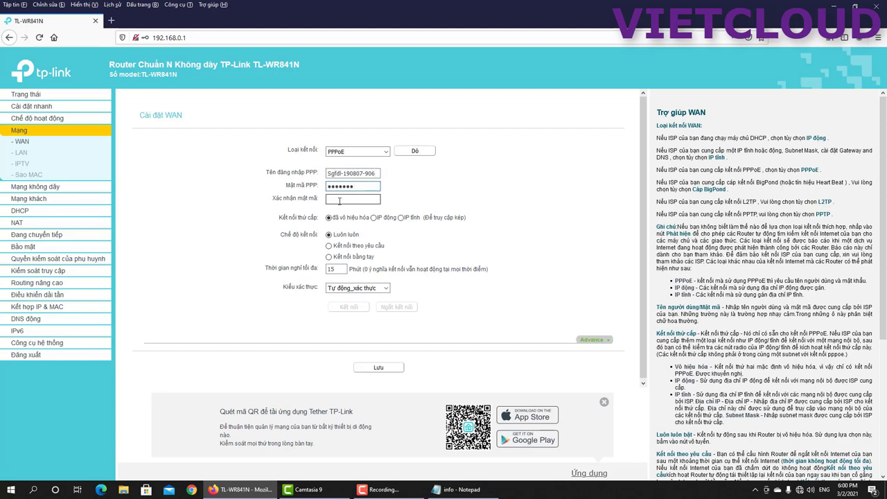
click(340, 200)
key(ctrl+v)
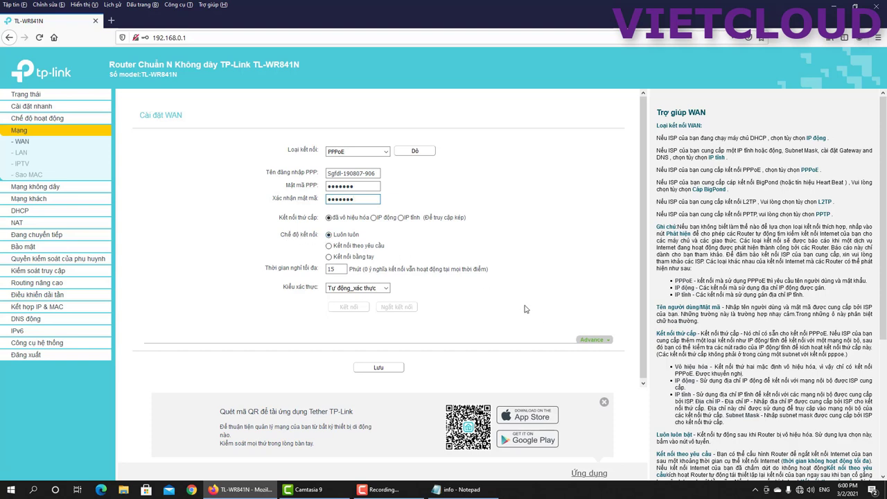
Click Lưu to save the PPPoE WAN settings.
click(378, 368)
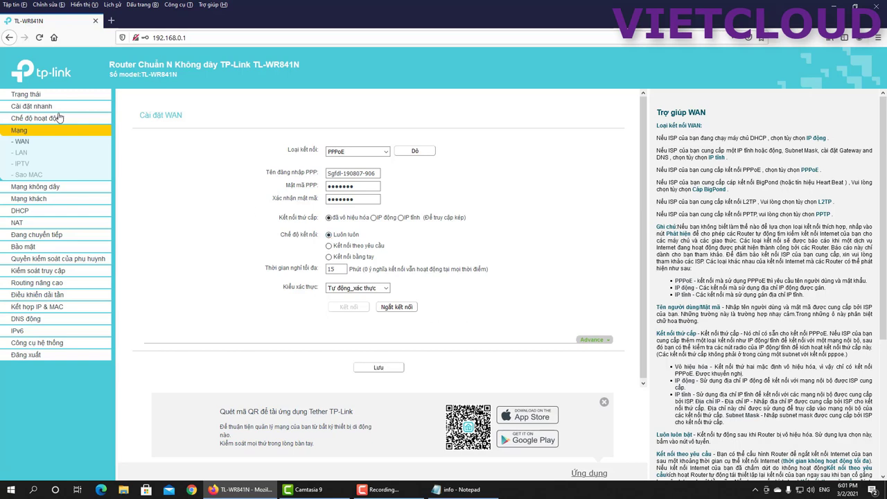
On the Trạng thái page, find the WAN section and highlight PPPoE IP 100.109.51.206.
click(28, 96)
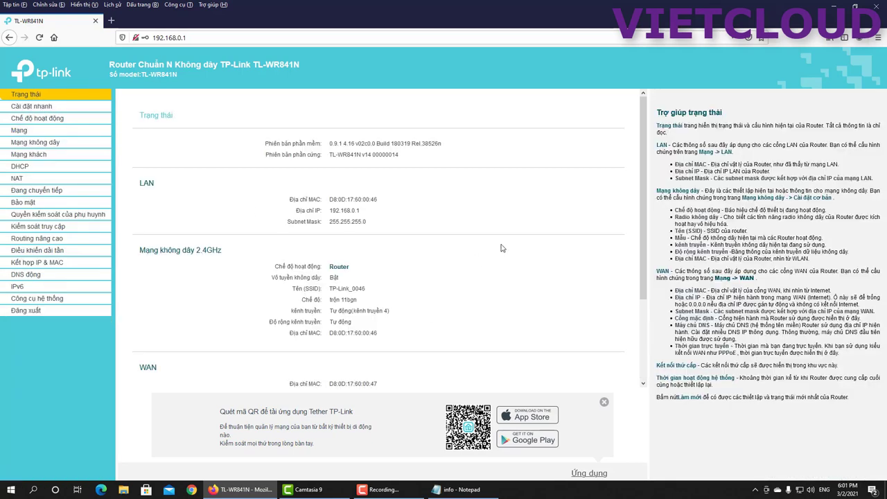
scroll(502, 248, down, 3)
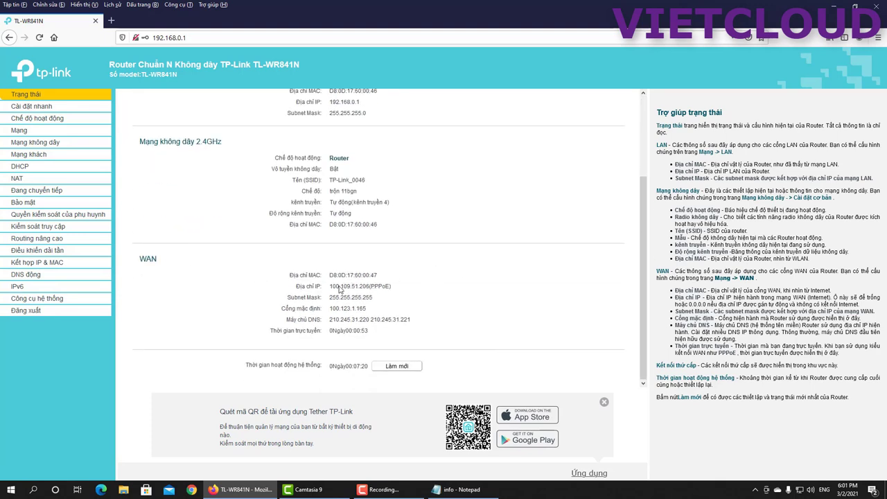
mouse_move(331, 287)
mouse_down()
mouse_move(392, 290)
mouse_move(326, 291)
mouse_up()
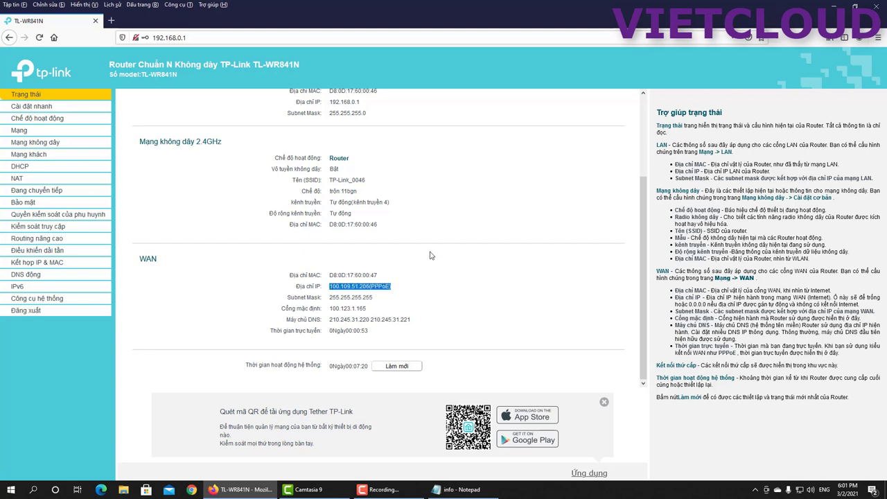
click(111, 21)
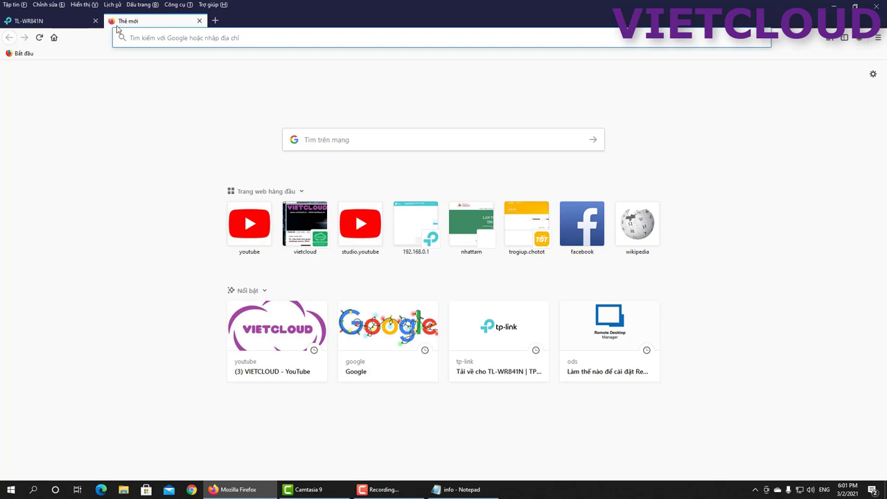
Load YouTube, search 'vietcloud', open the VIETCLOUD channel, then return to the router tab.
text(youtube.com)
key(Return)
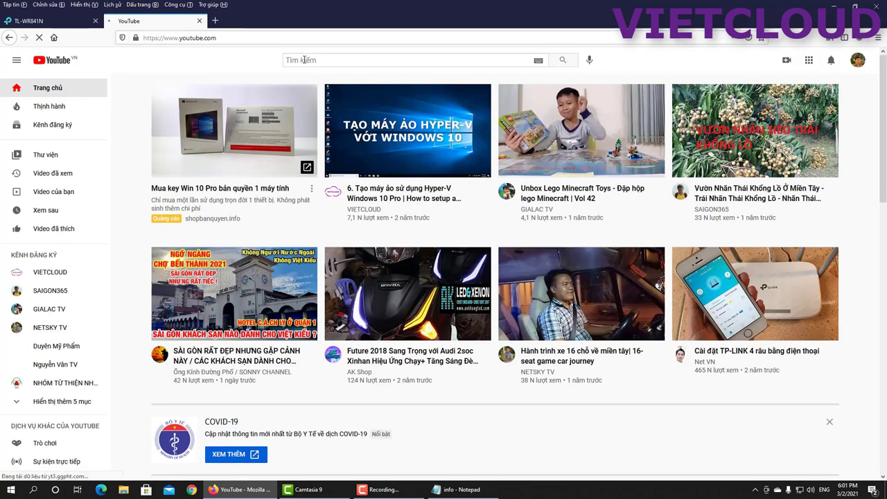
click(303, 59)
text(vietcloud)
key(Return)
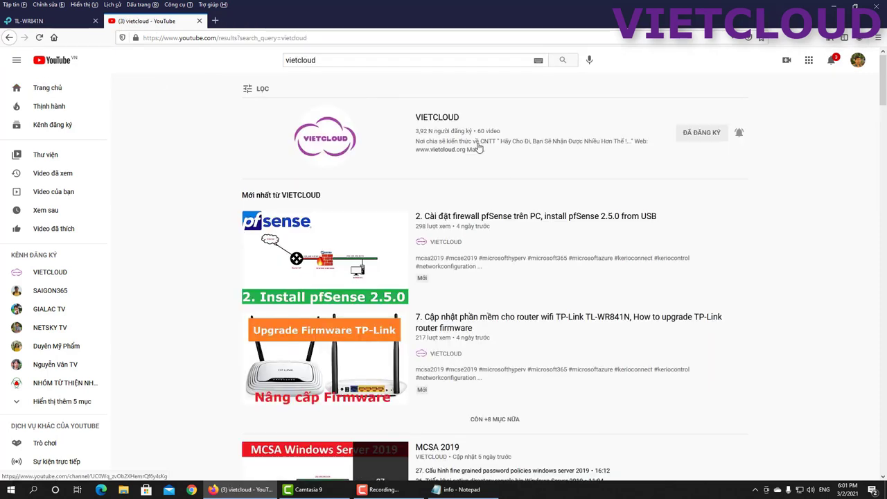
click(437, 112)
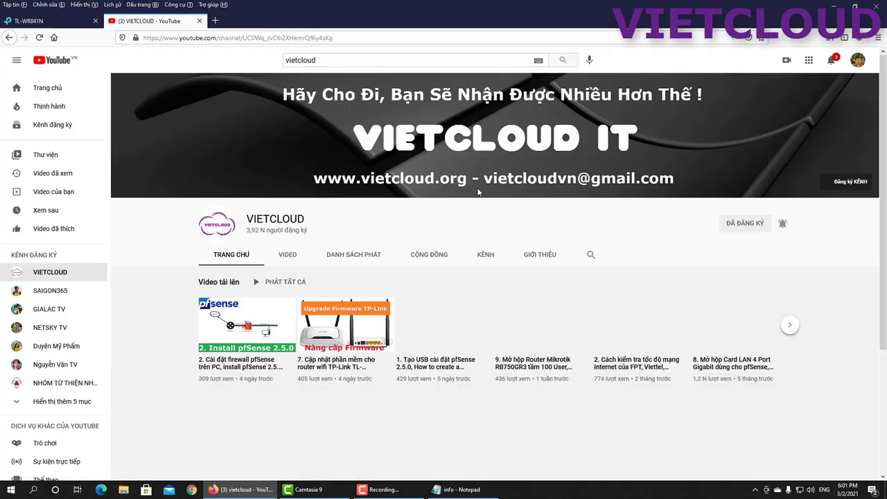
click(31, 21)
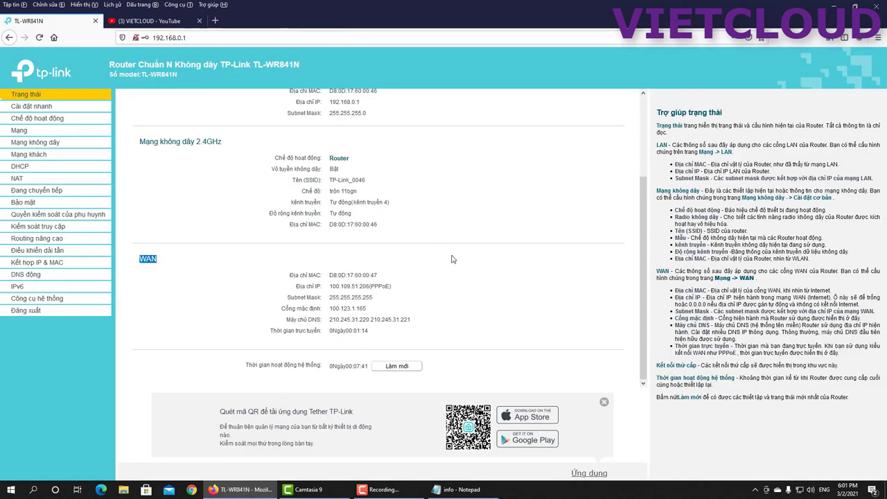
click(451, 259)
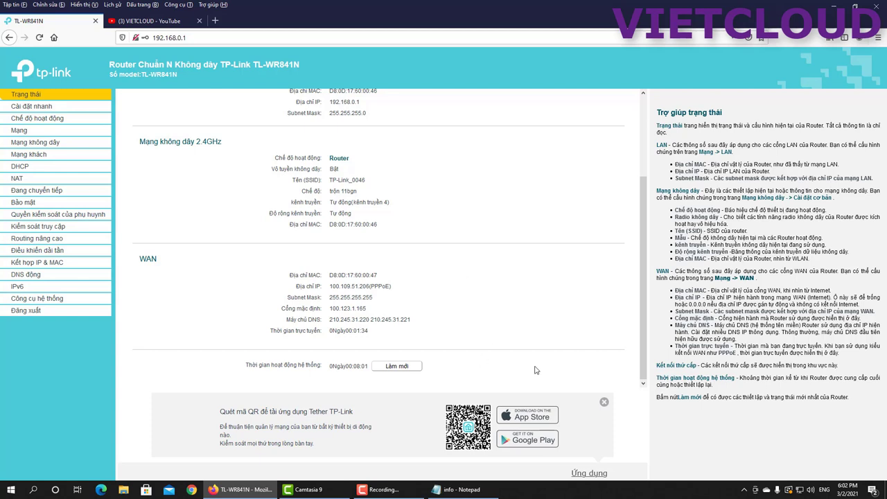
key(F10)
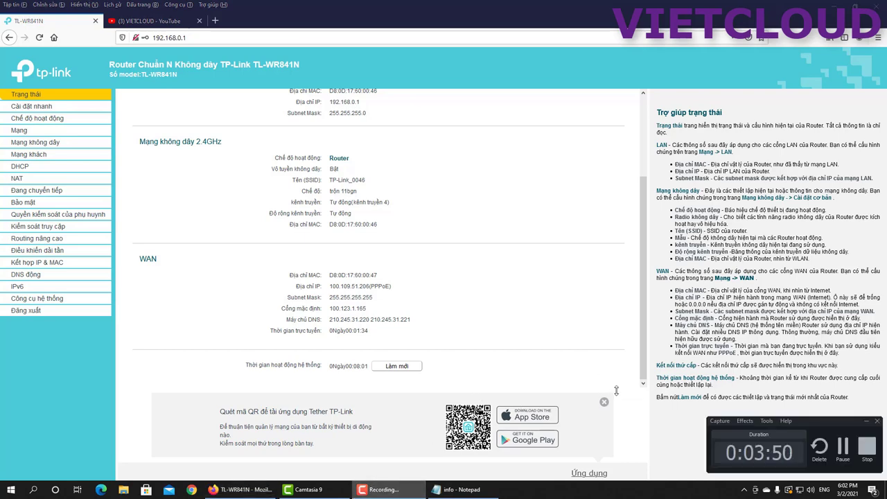